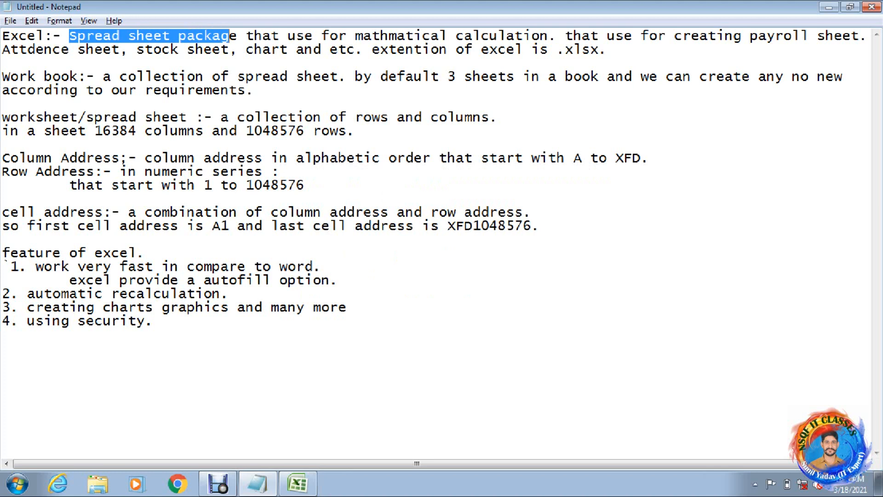
Highlight the phrase "that use for mathmatical calculation" in the Excel definition
key("Right")
key("Right")
key("shift+Right")
key("shift+Right")
key("shift+Right")
key("shift+Right")
key("shift+Right")
key("shift+Right")
key("shift+Right")
key("shift+Right")
key("shift+Right")
key("shift+Right")
key("shift+Right")
key("shift+Right")
key("shift+Right")
key("shift+Right")
key("shift+Right")
key("shift+Right")
key("shift+Right")
key("shift+Right")
key("shift+Right")
key("shift+Right")
key("shift+Right")
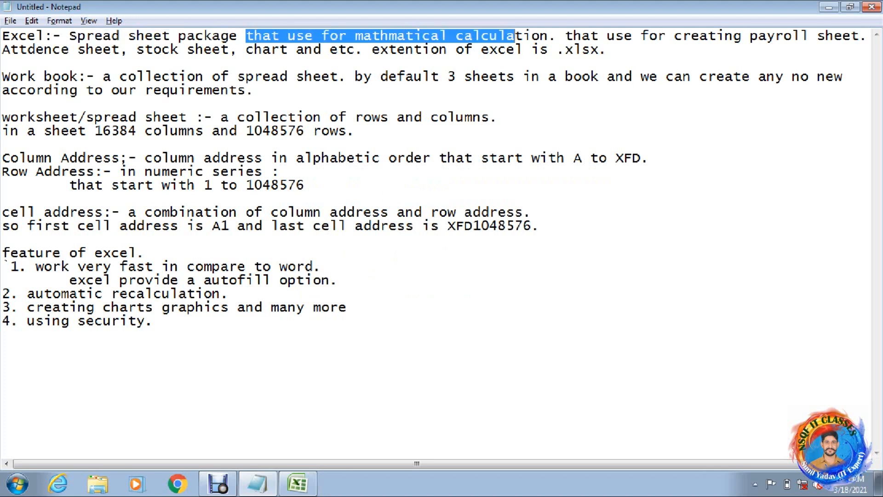
key("shift+Right")
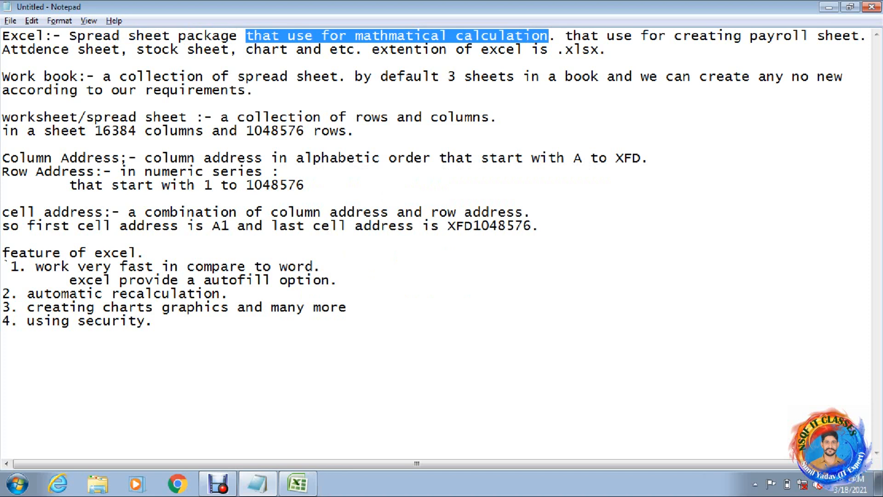
Follow the rest of the Excel definition with the text cursor, from creating payroll sheets through attendance and stock sheets to charts
key("Right")
key("Right")
key("Right")
key("Right")
key("Right")
key("Right")
key("Right")
key("Right")
key("Right")
key("Right")
key("Right")
key("Right")
key("Right")
key("Right")
key("Right")
key("Right")
key("Right")
key("Right")
key("Right")
key("Right")
key("Right")
key("Right")
key("Right")
key("Right")
key("Right")
key("Right")
key("Down")
key("Home")
key("Right")
key("Right")
key("Right")
key("Right")
key("Right")
key("Right")
key("Right")
key("Right")
key("Right")
key("Right")
key("Right")
key("Right")
key("Right")
key("Right")
key("Right")
key("Right")
key("Right")
key("Right")
key("Right")
key("Right")
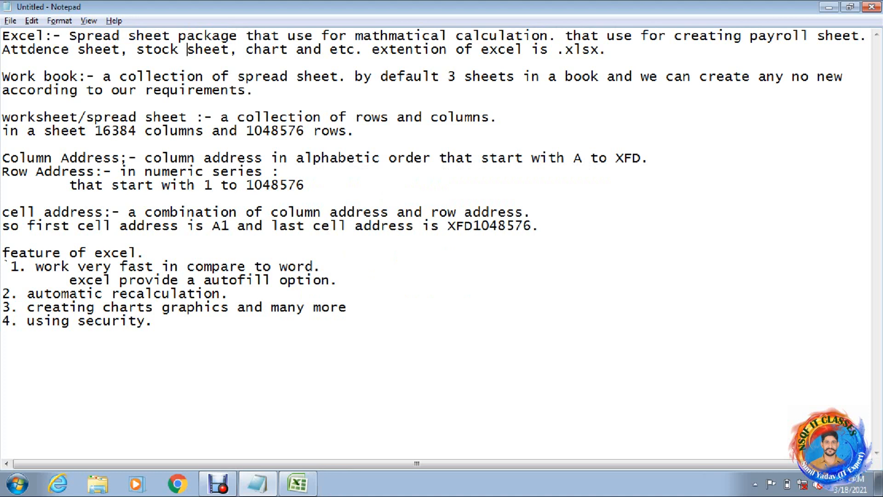
key("Right")
key("Right")
key("Right")
key("Right")
key("Right")
key("Right")
key("Right")
key("Right")
key("Right")
left_click(305, 50)
Highlight the word "extention" in the Excel definition and follow the rest of that sentence about the file extension
left_click(380, 49)
key("shift+Left")
double_click(409, 49)
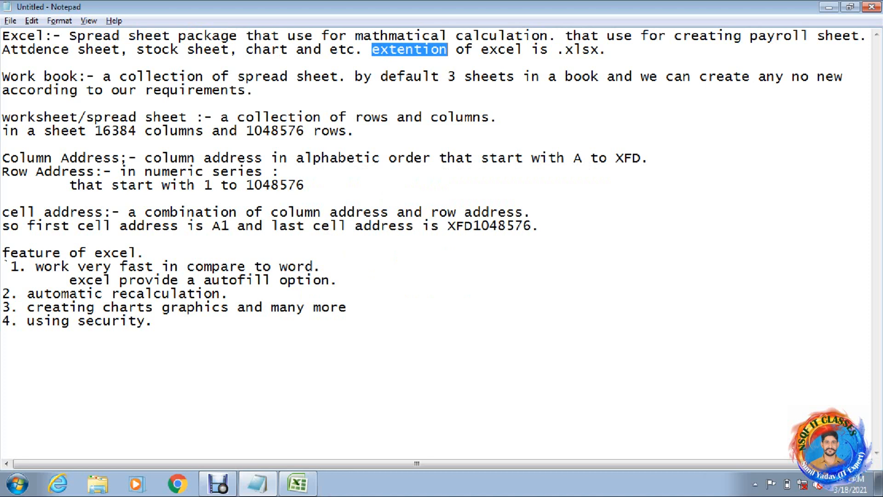
left_click(490, 49)
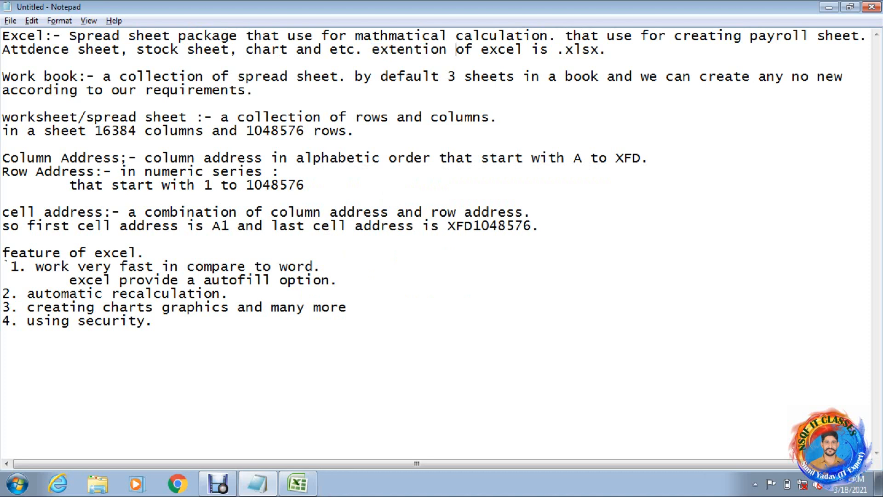
key("Right")
key("Right")
key("Right")
key("Right")
key("Right")
key("Right")
key("Right")
key("Right")
key("Right")
key("Right")
Add a line "now to movement" below the cell address notes, followed by a new line starting with "1."
left_click(3, 212)
key("Down")
key("End")
key("Return")
type("no")
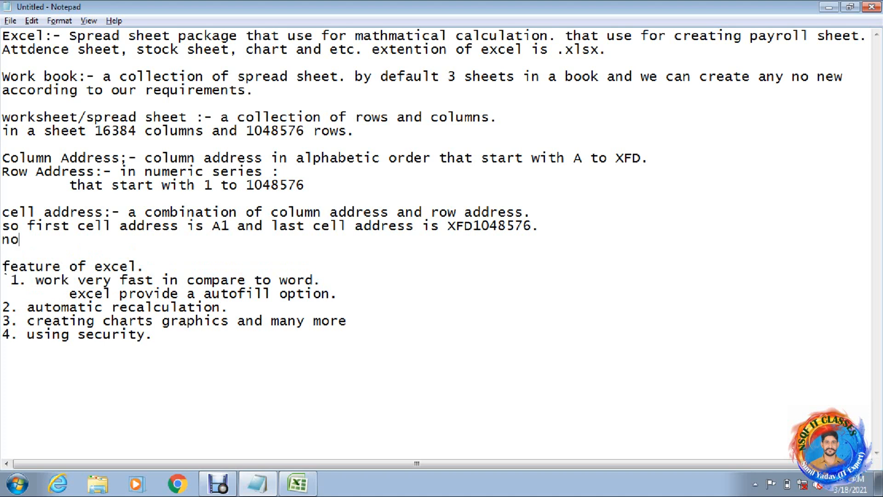
type("w to movem")
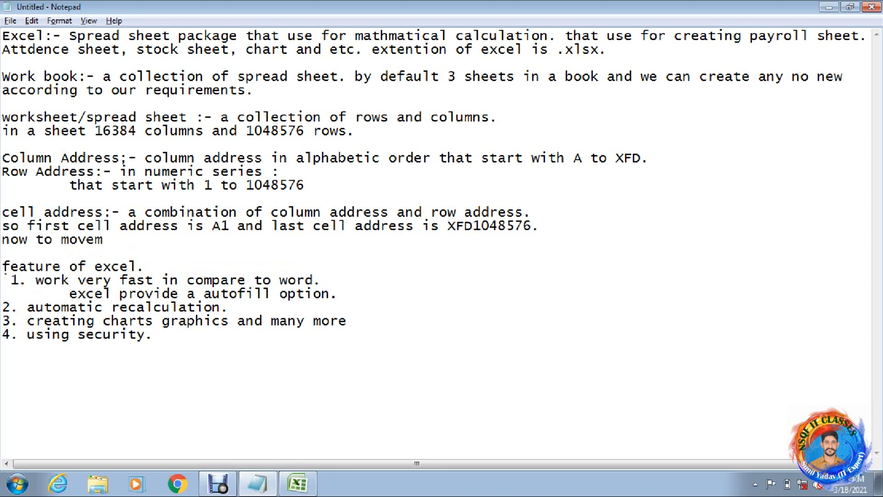
type("ent")
key("Return")
type("1.")
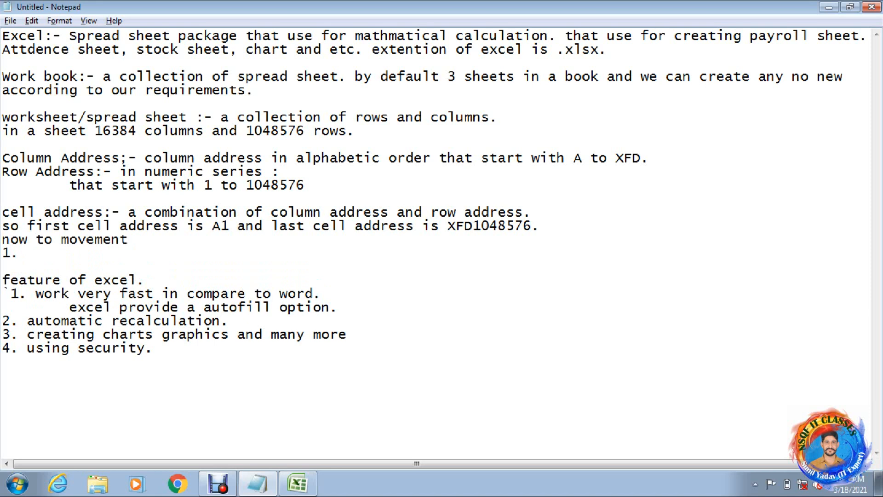
Switch to the Excel workbook and select cells B1, C1 and A1 in turn
left_click(297, 483)
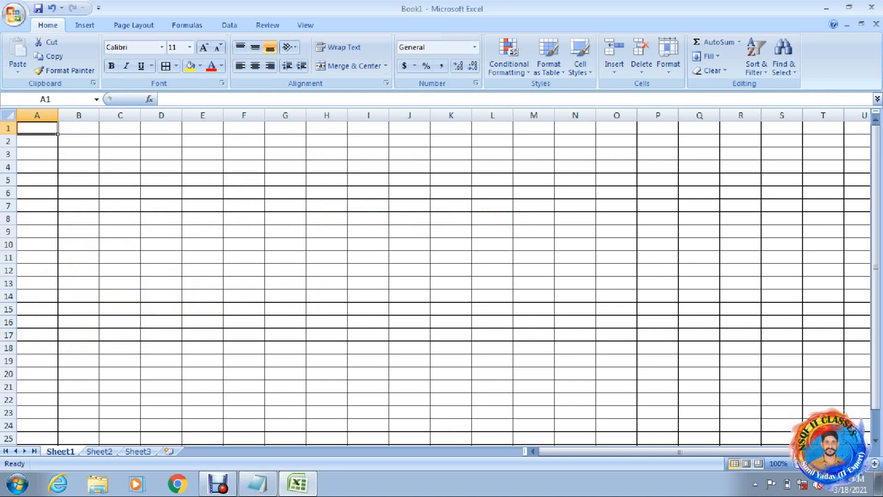
left_click(78, 127)
left_click(120, 127)
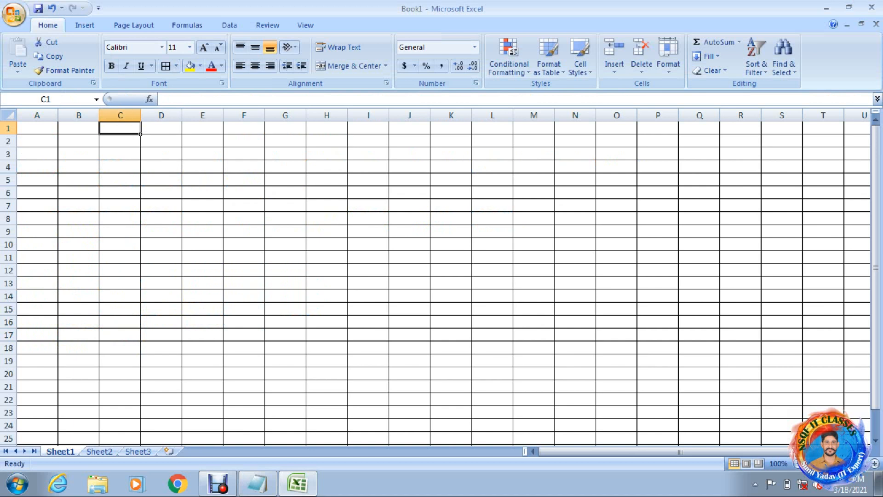
left_click(37, 127)
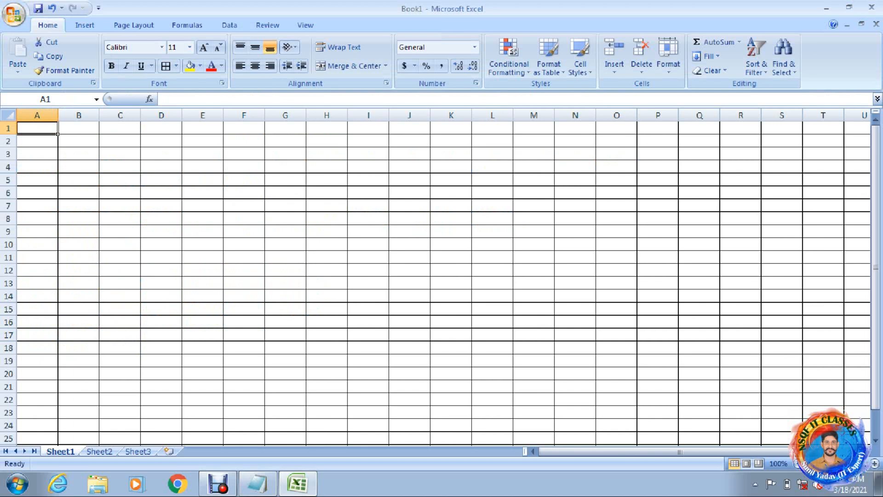
Move the active cell one cell at a time from A1 down to A5, across to E5 and back to A5
key("Down")
key("Down")
key("Down")
key("Down")
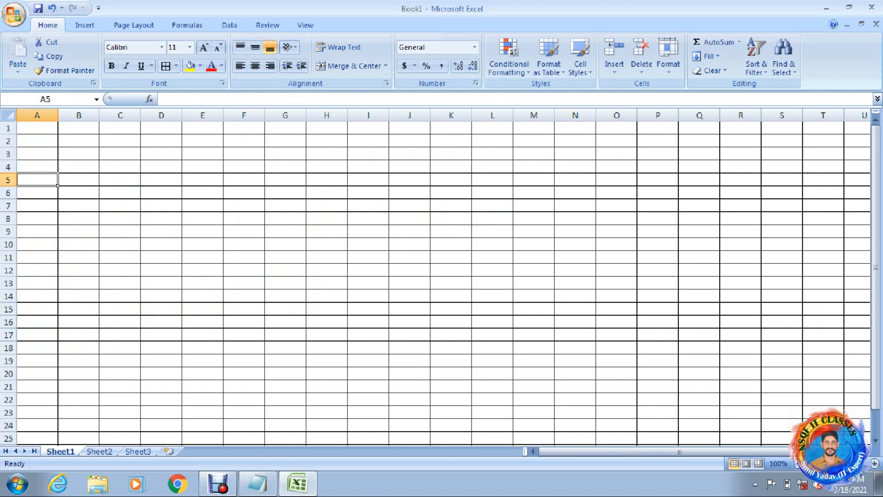
key("Right")
key("Right")
key("Right")
key("Right")
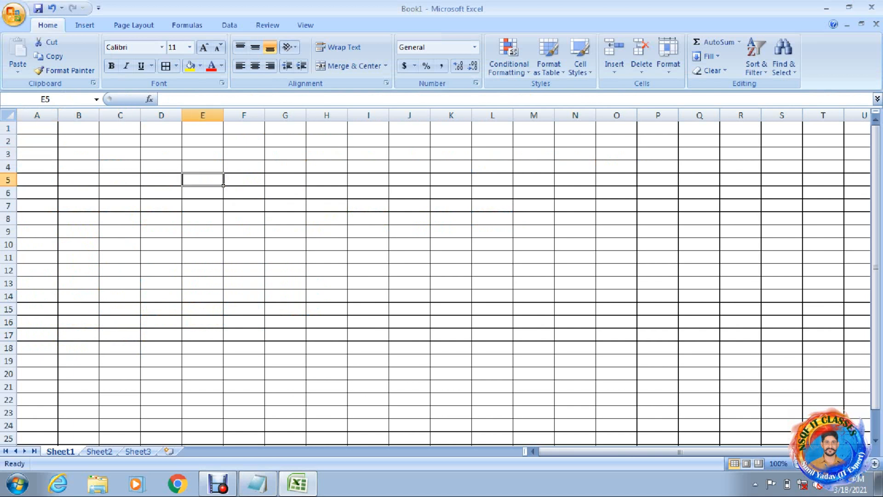
key("Left")
key("Left")
key("Left")
key("Left")
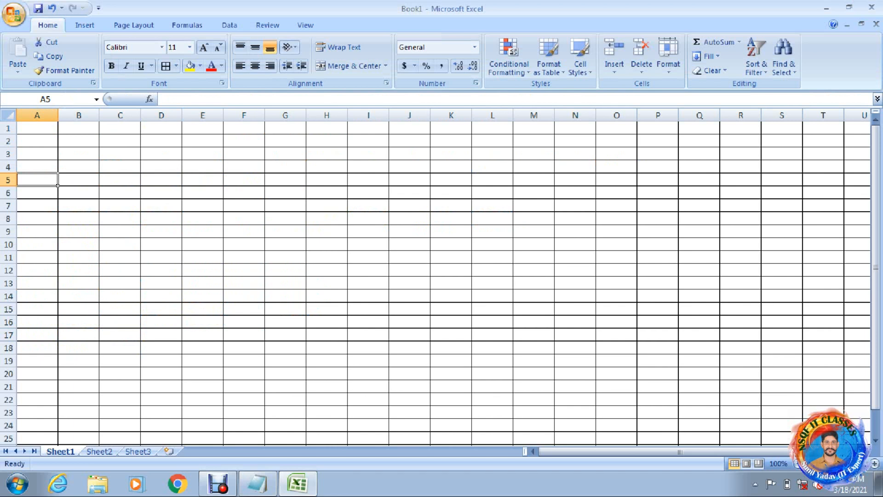
Jump to the sheet's last row and last column at XFD1048576, and return to cell A1
key("ctrl+Down")
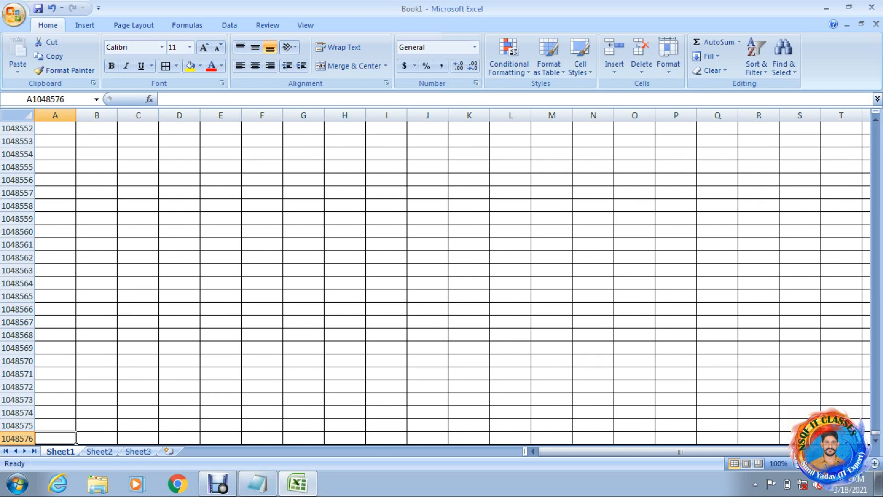
scroll(435, 275, "down", 3)
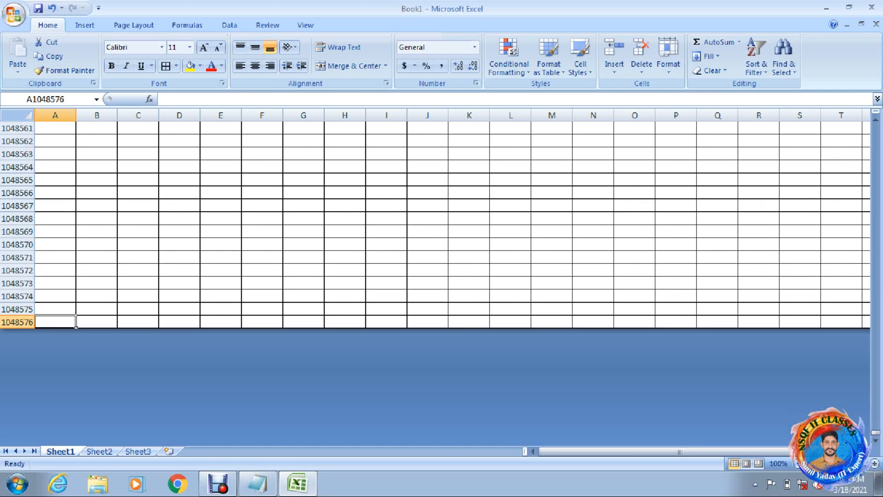
key("ctrl+Right")
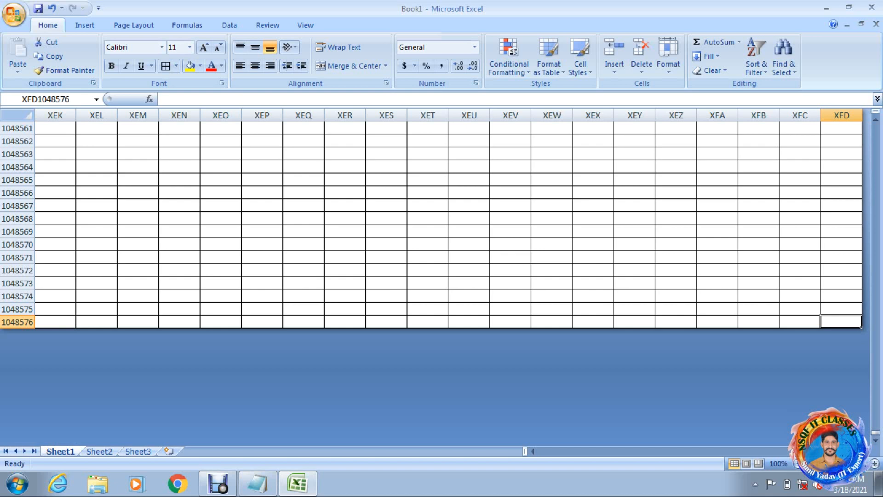
key("ctrl+Home")
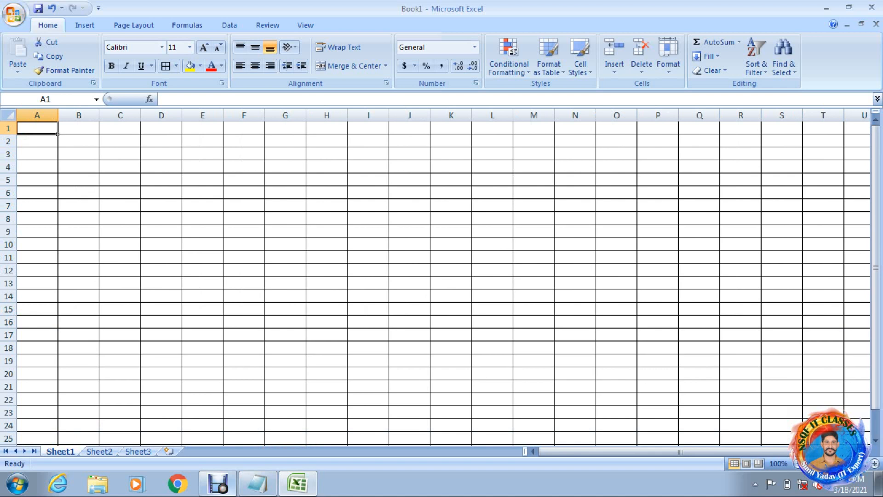
In the Excel sheet, autofill weekdays from Sunday down A1:A7 and from Tuesday across A3:H3
key("alt+Tab")
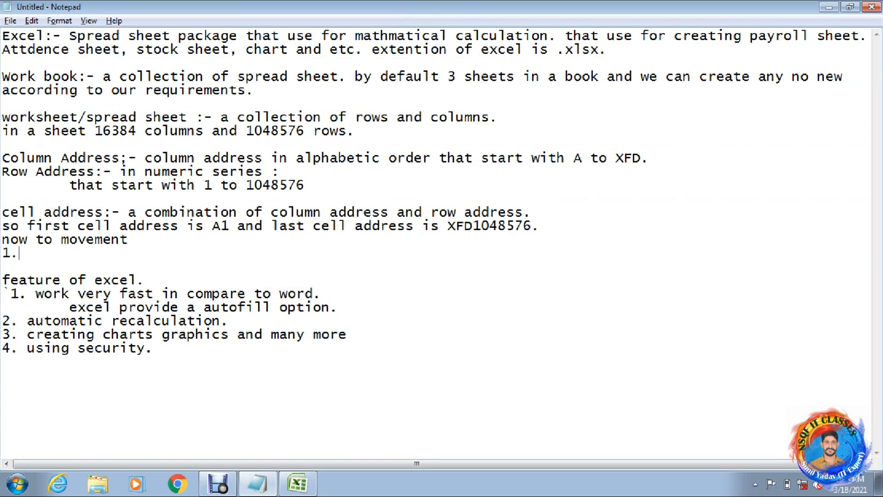
left_click(297, 483)
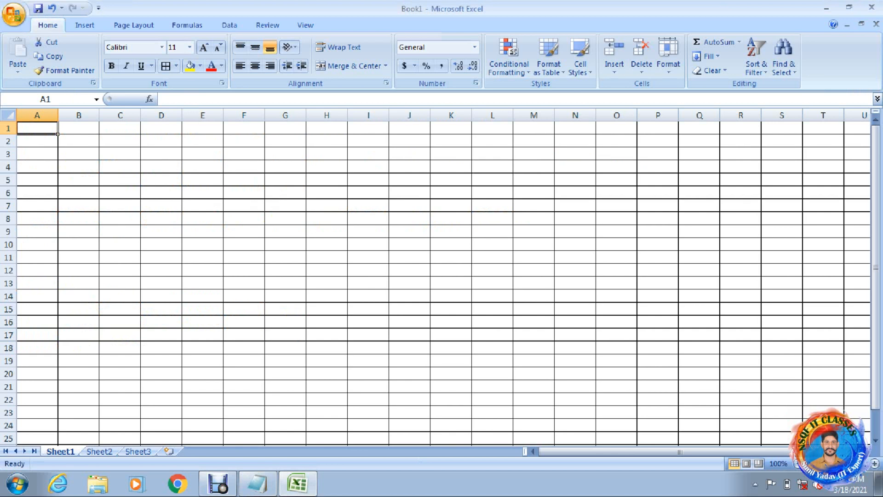
type("Sun")
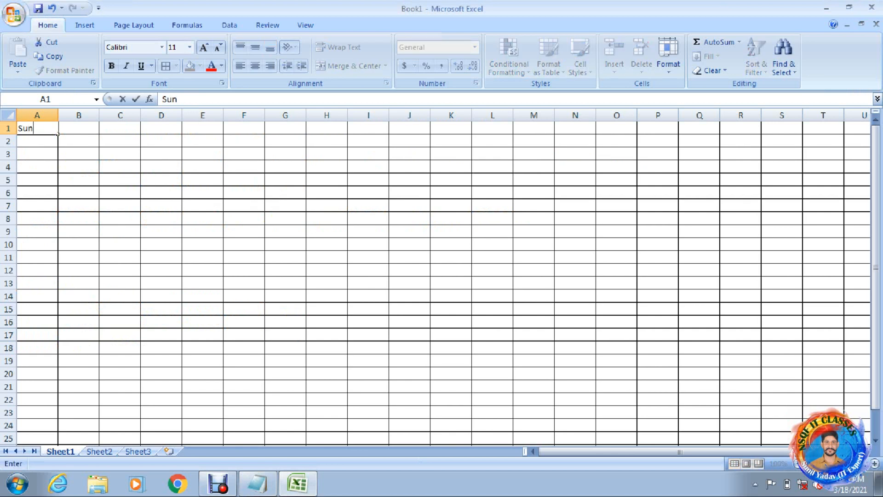
type("day")
key("Return")
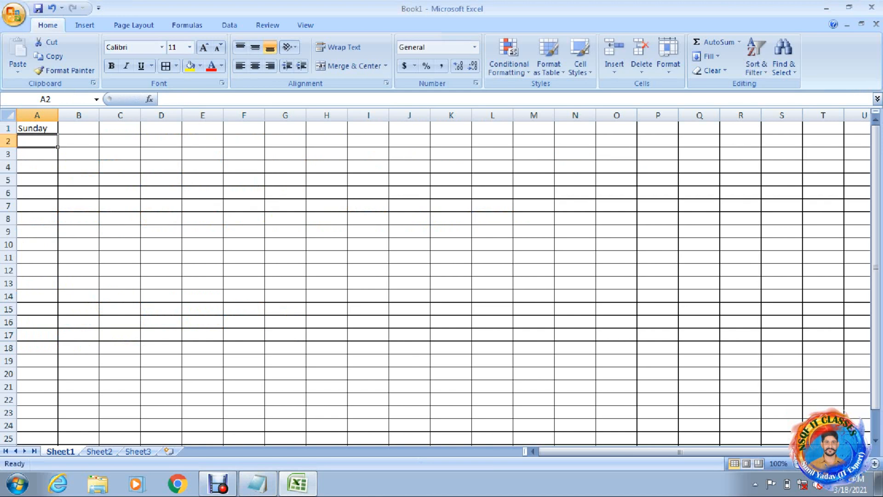
left_click(37, 128)
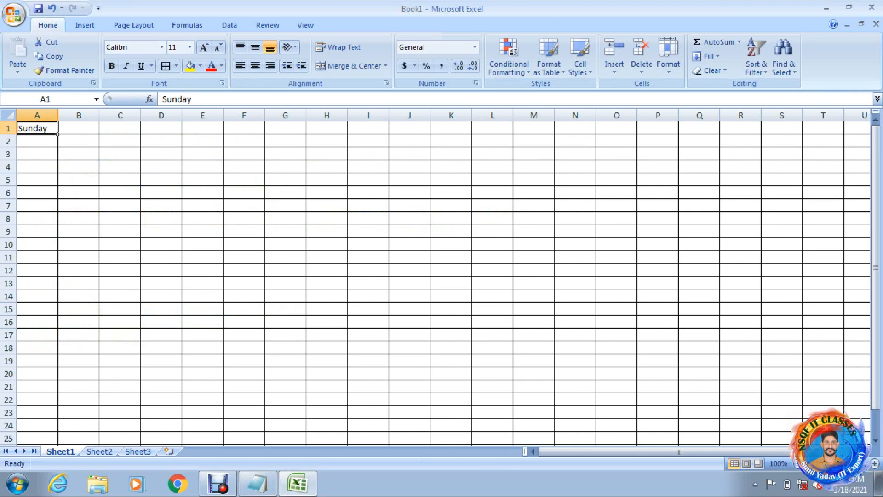
left_click_drag(58, 134, 58, 212)
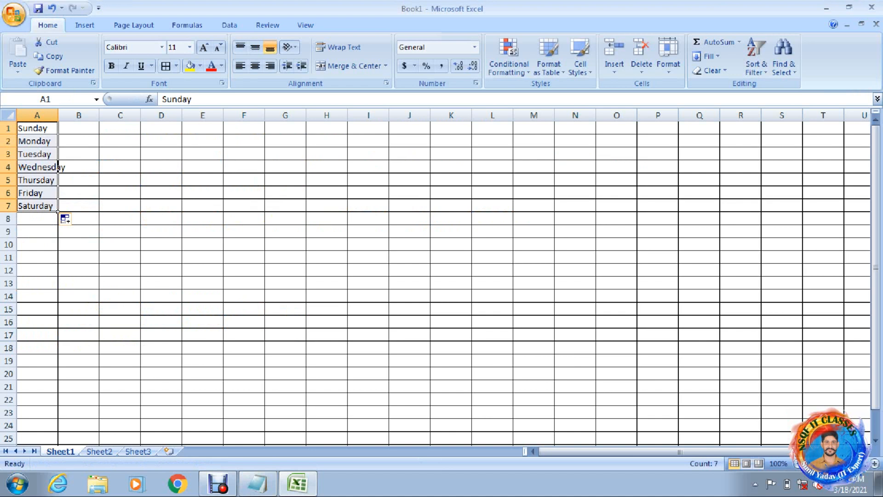
left_click(56, 155)
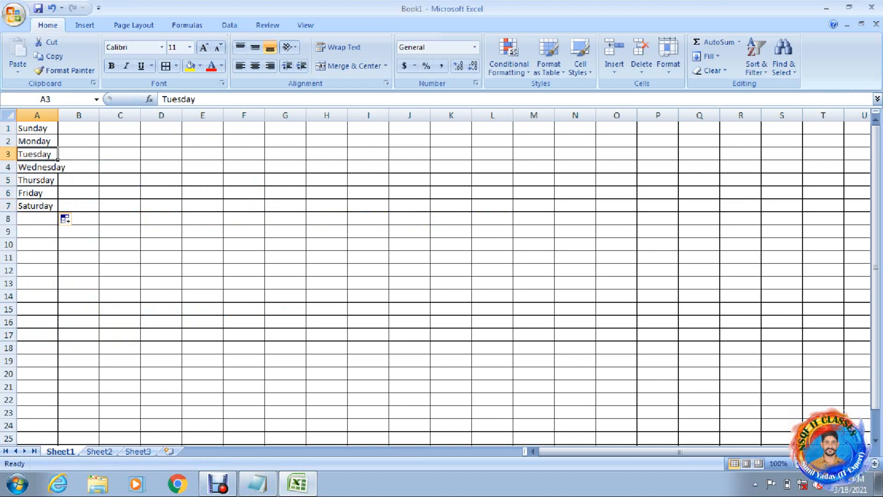
left_click_drag(58, 159, 331, 157)
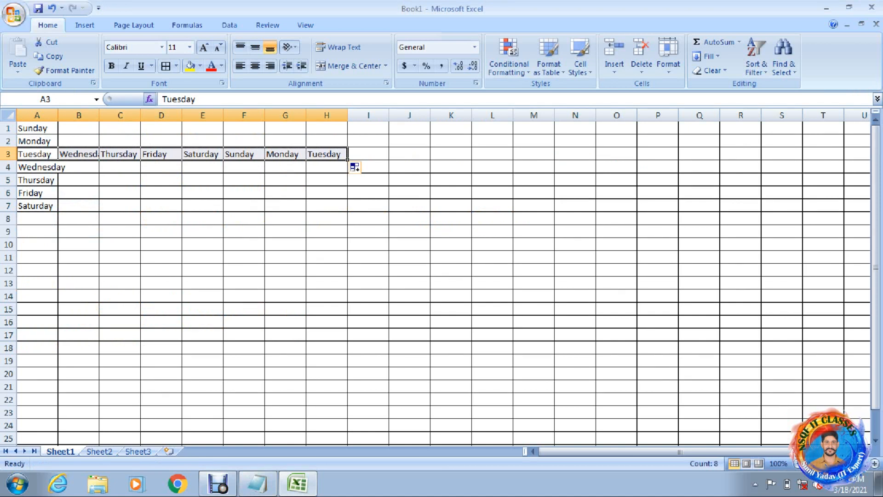
Enter March in cell B1 and autofill the month names down to B15
left_click(78, 128)
type("Ja")
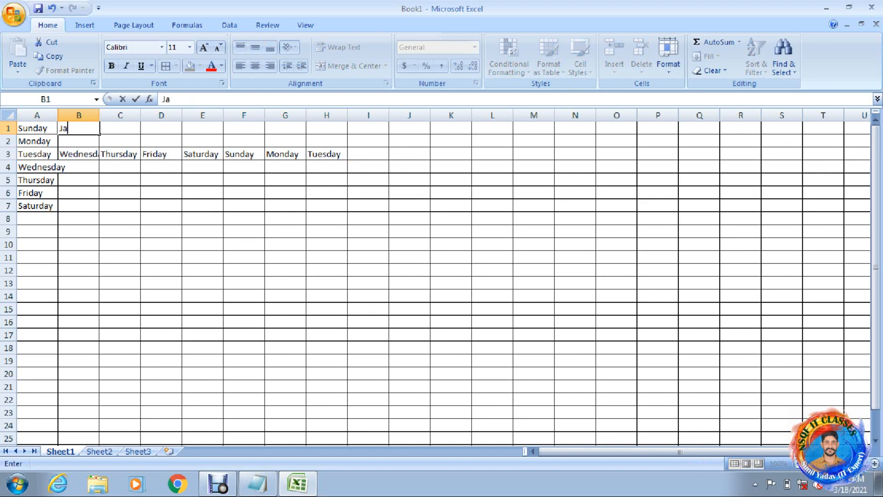
key("BackSpace")
key("BackSpace")
type("March")
key("Return")
left_click_drag(93, 130, 99, 316)
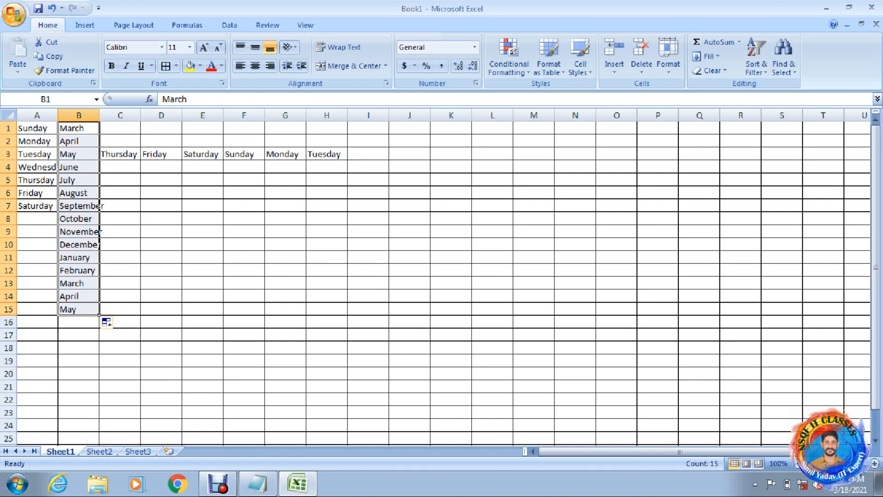
Clear the contents of the range A1:H16
left_click_drag(37, 128, 326, 322)
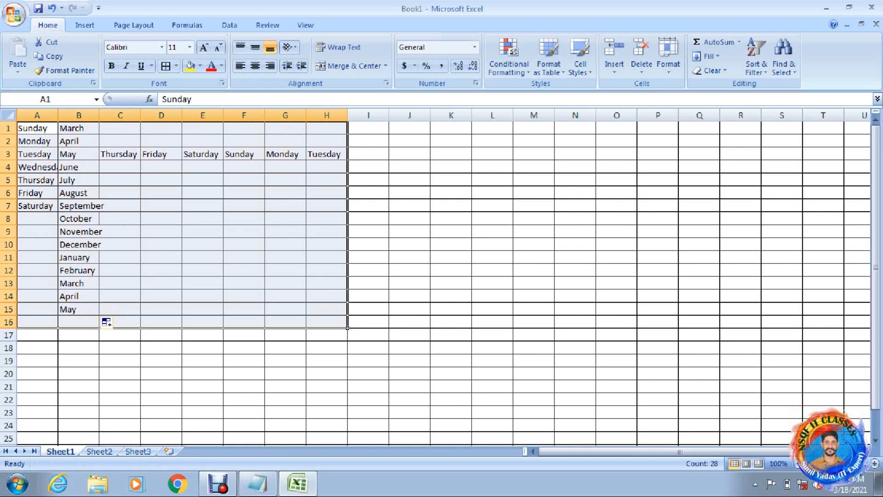
key("Delete")
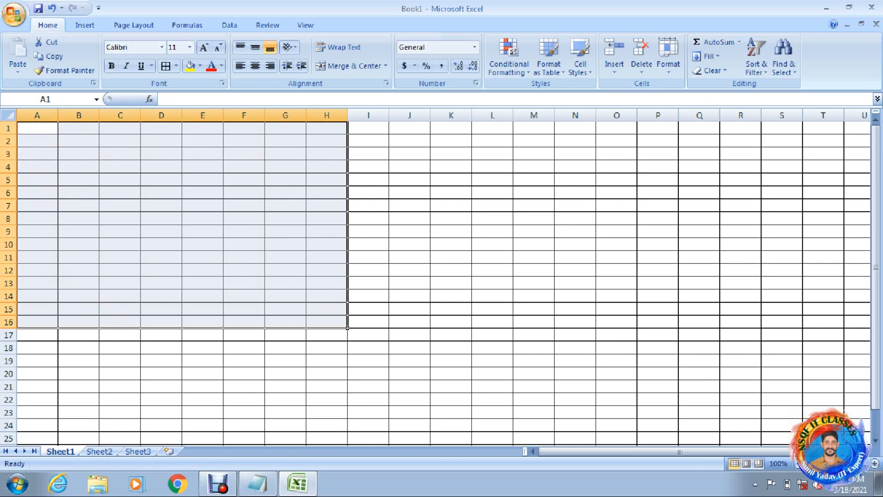
Enter 2 and 4 in cells A1:A2, and 3 and 6 in cells B1:B2
left_click(37, 128)
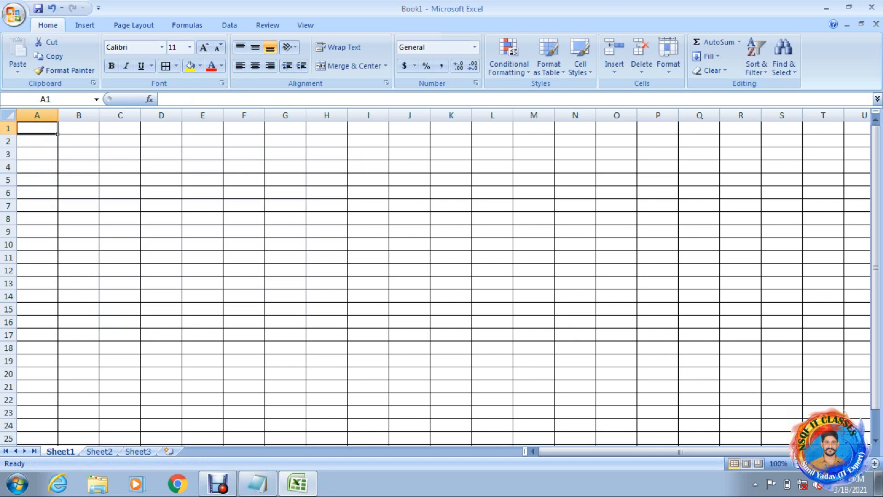
type("2")
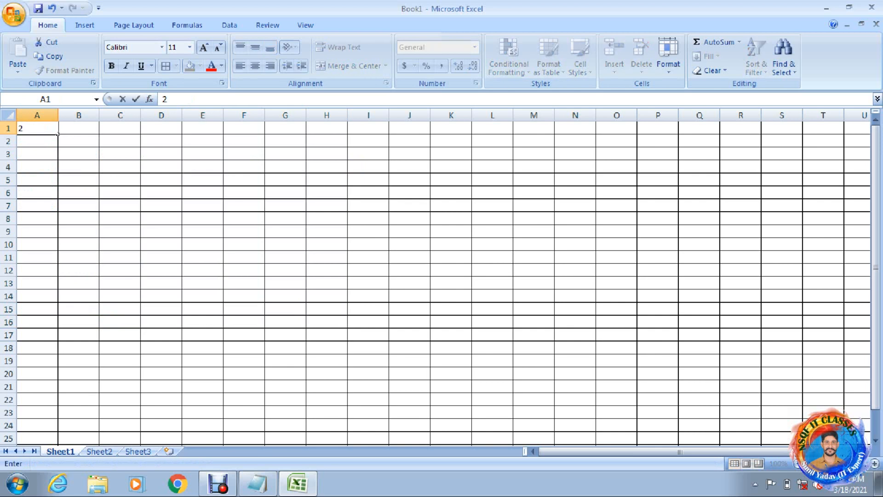
key("Return")
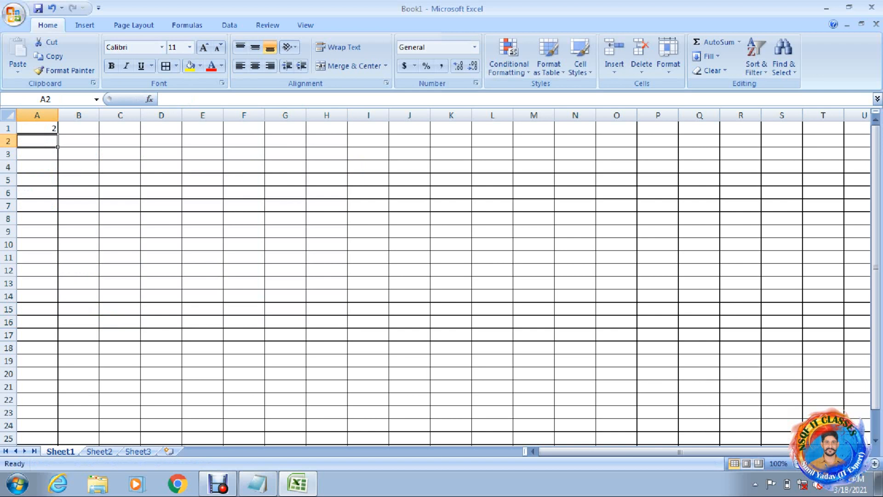
type("4")
key("Up")
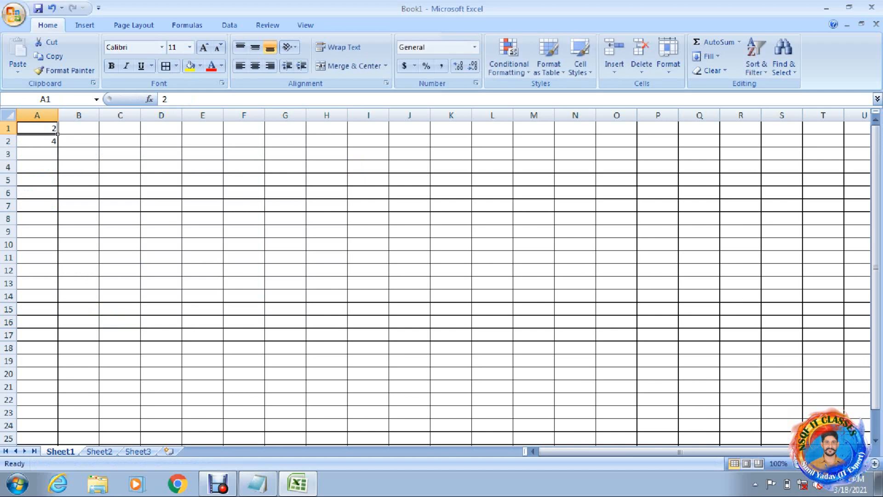
key("Right")
type("3")
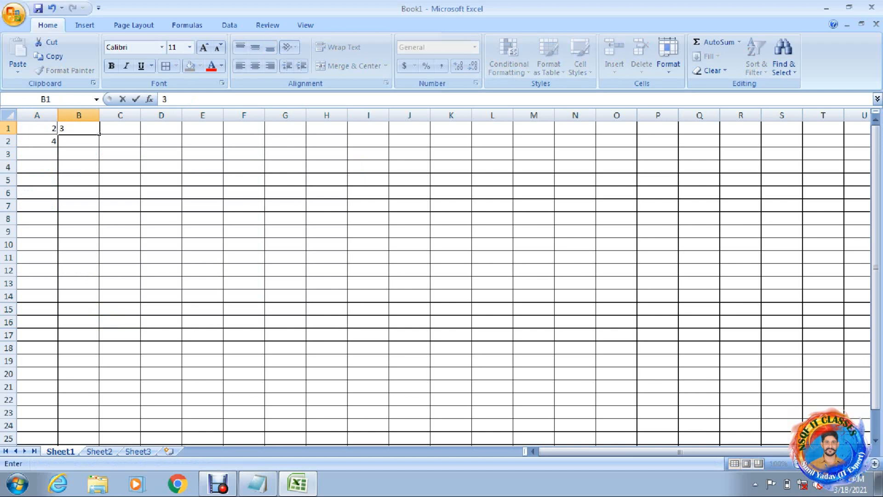
key("Return")
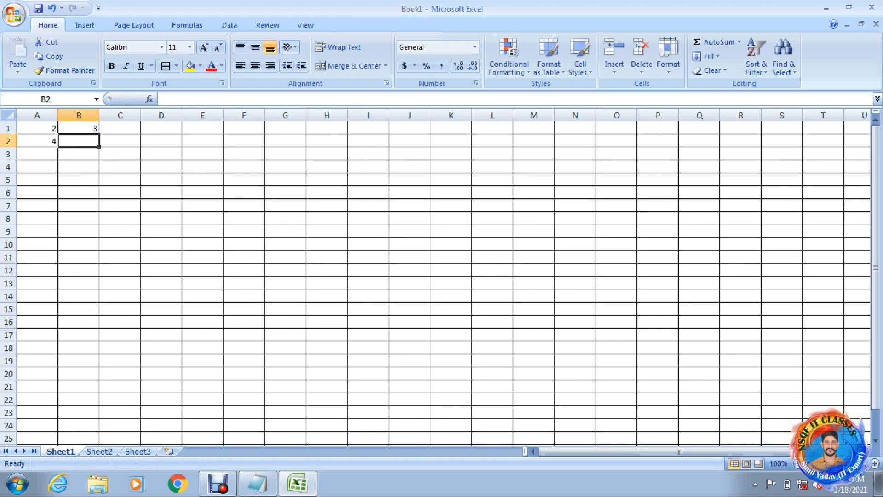
type("6")
key("Return")
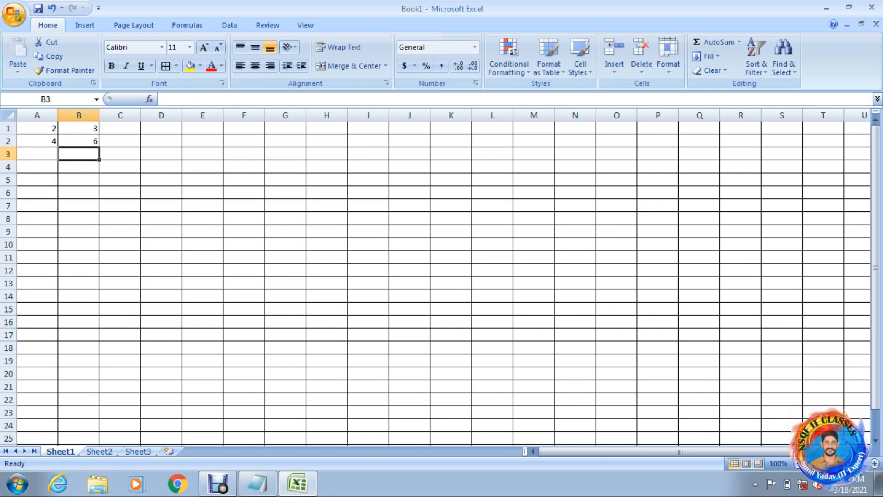
Autofill the number pattern in A1:B2 down to row 10 and across to column S
left_click_drag(37, 128, 78, 128)
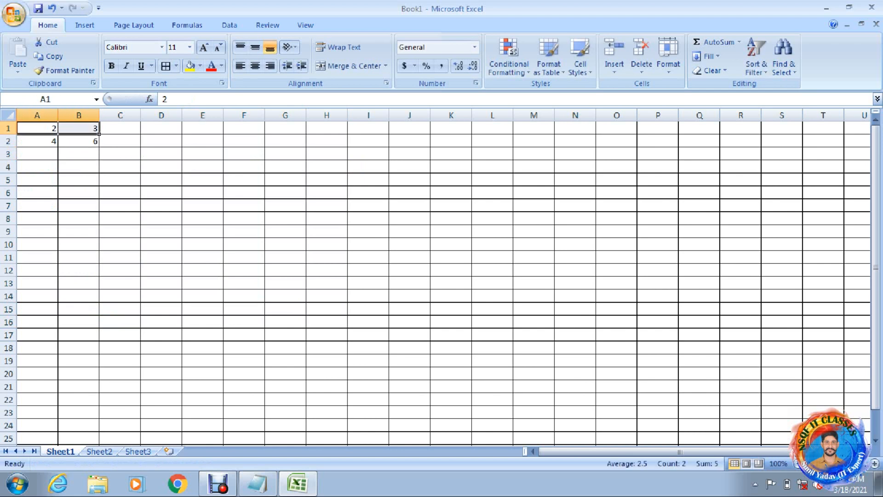
key("shift+Down")
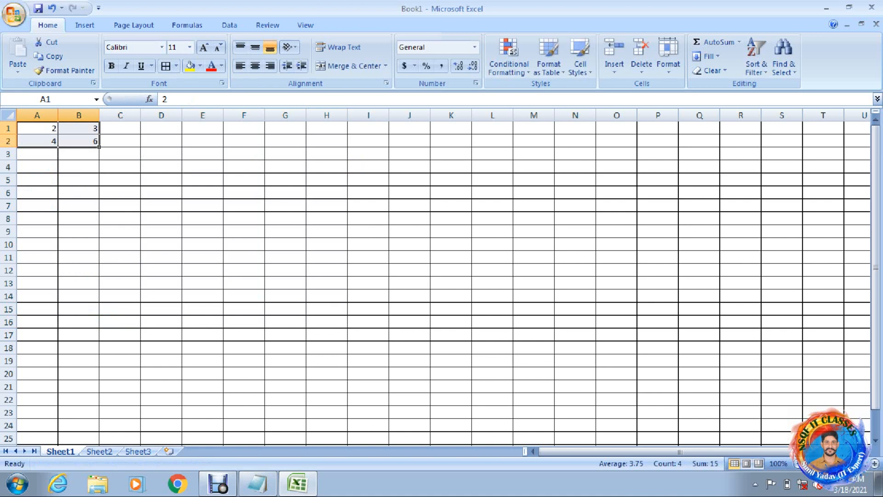
left_click_drag(99, 147, 99, 250)
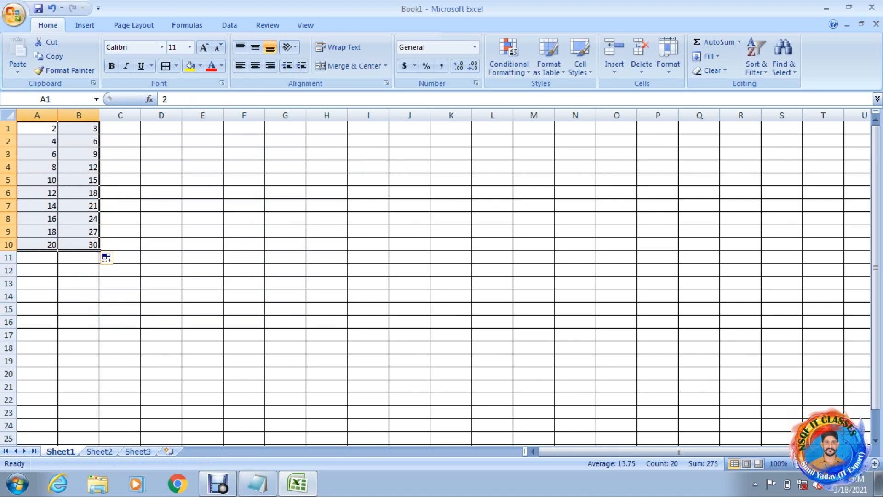
left_click_drag(99, 251, 701, 254)
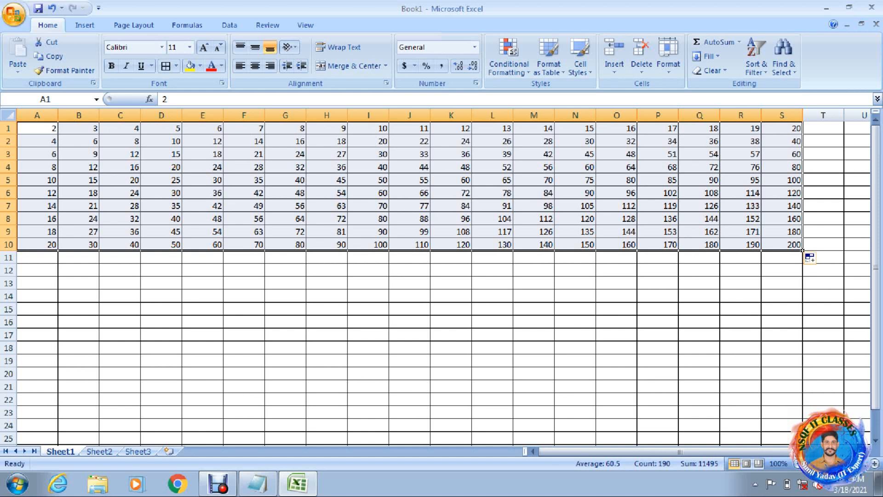
left_click(92, 155)
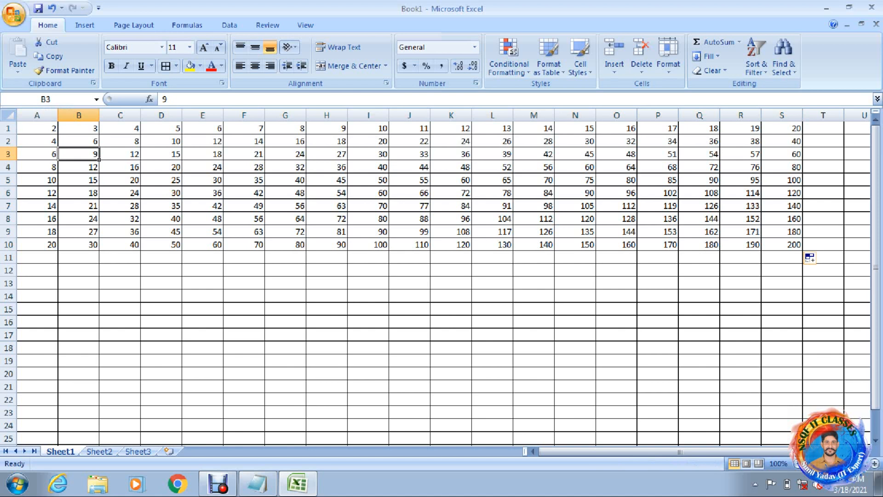
Narrow columns A through S together so that their widths just fit the numbers
left_click(37, 115)
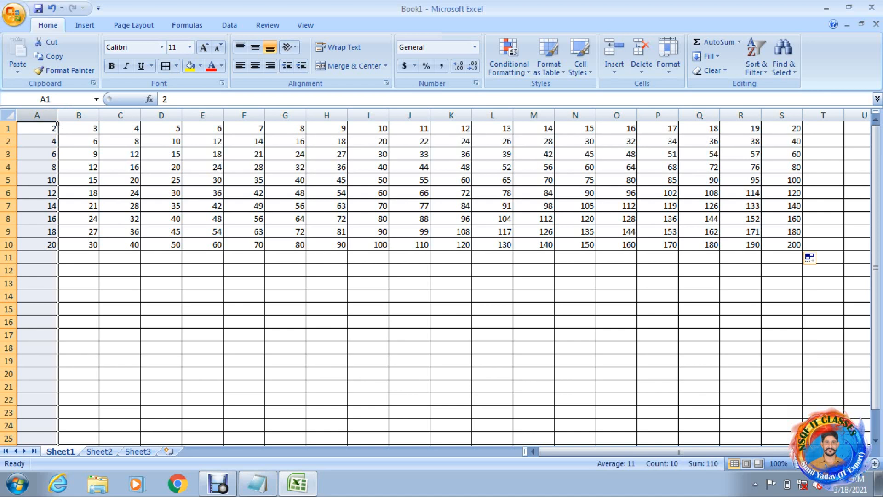
left_click_drag(57, 125, 140, 125)
left_click(36, 115)
left_click_drag(37, 116, 803, 124)
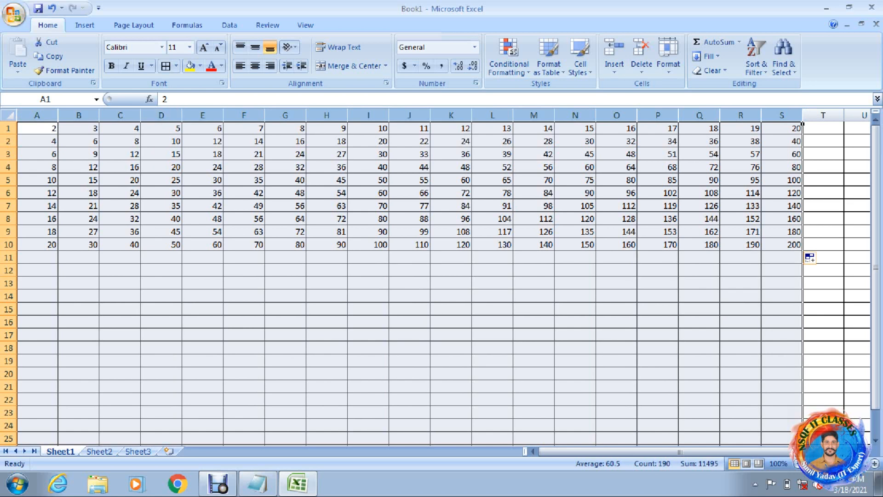
left_click_drag(182, 115, 160, 115)
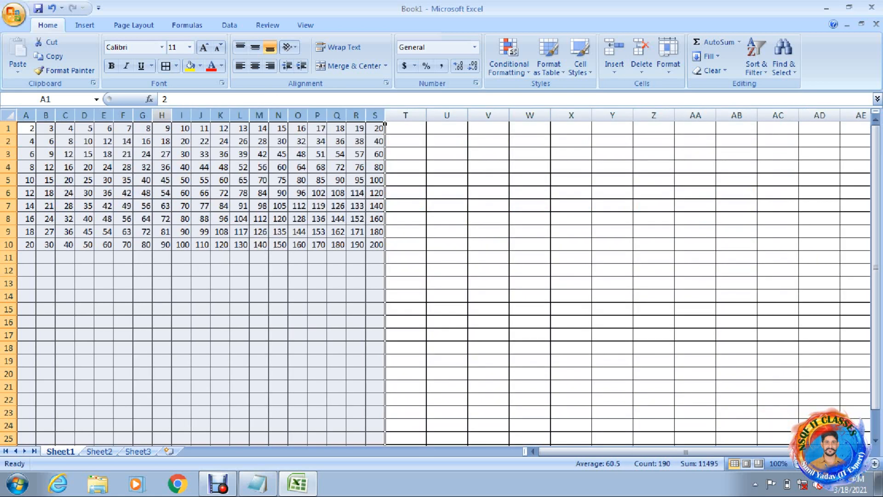
left_click(54, 158)
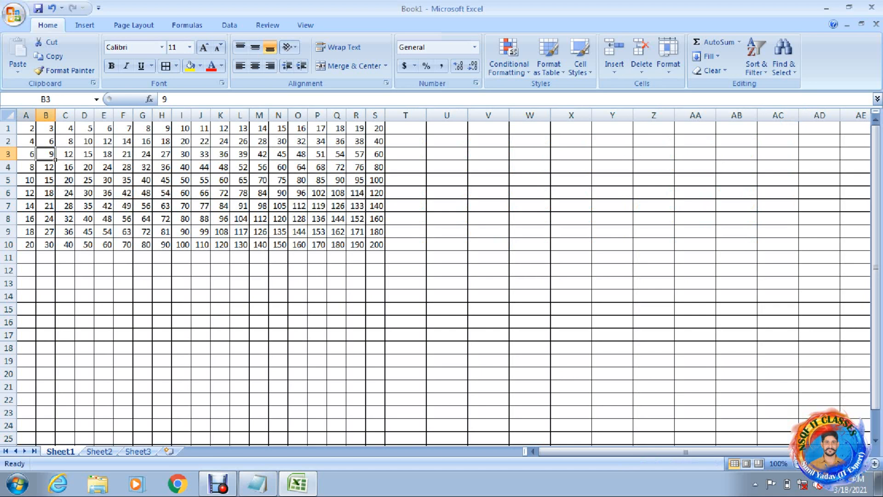
Insert two blank rows above the multiplication table at rows 1 and 2
left_click(8, 128)
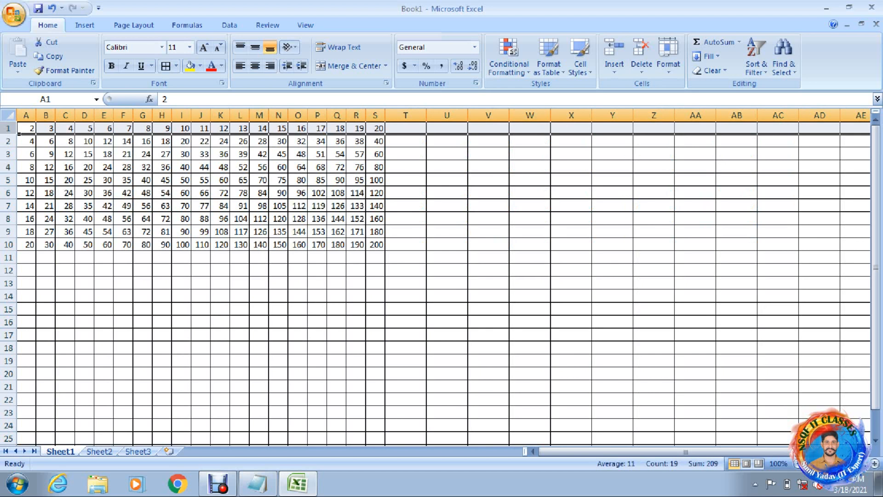
key("shift+Down")
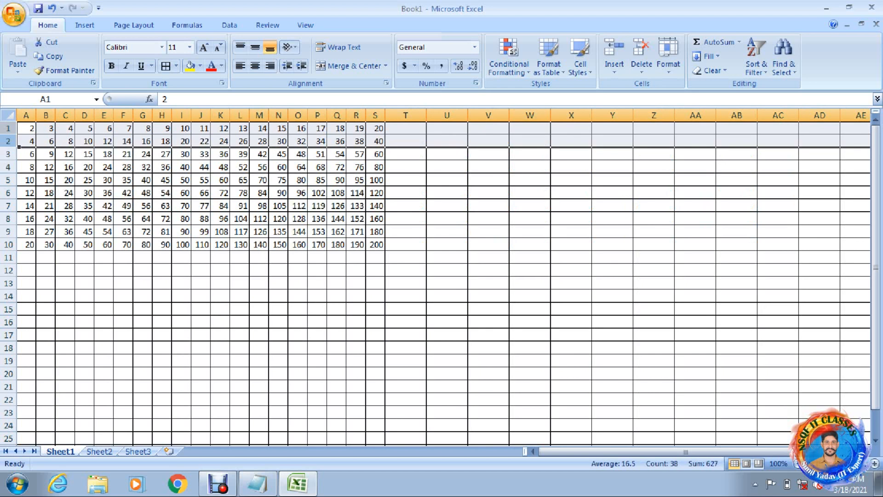
key("shift+F10")
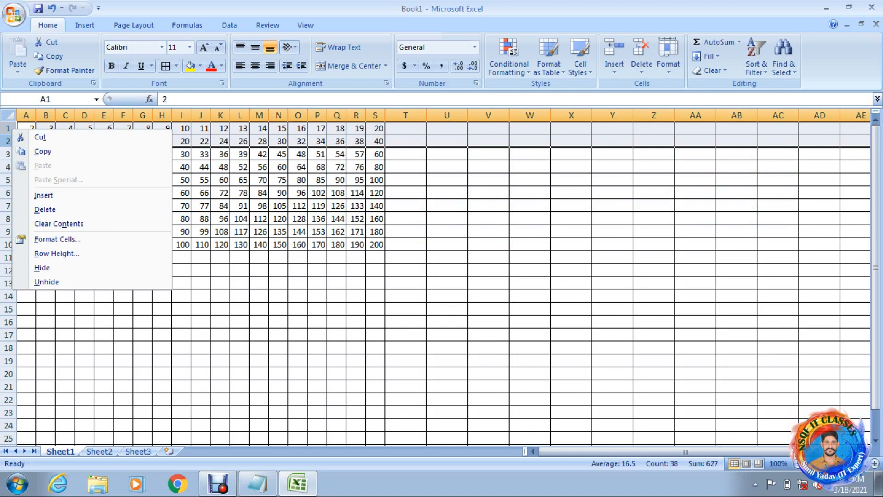
key("Down")
key("Down")
key("Down")
key("Down")
key("Down")
key("Return")
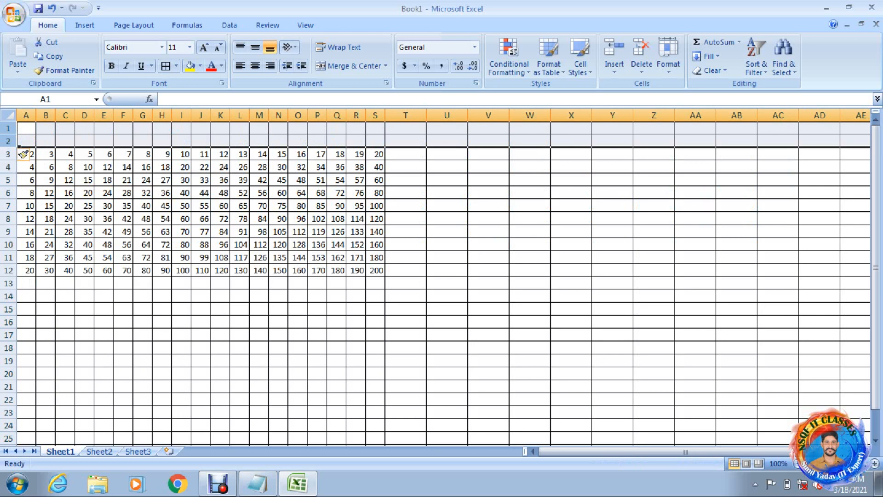
Merge and center the blank range A1:S2 above the table
left_click(26, 128)
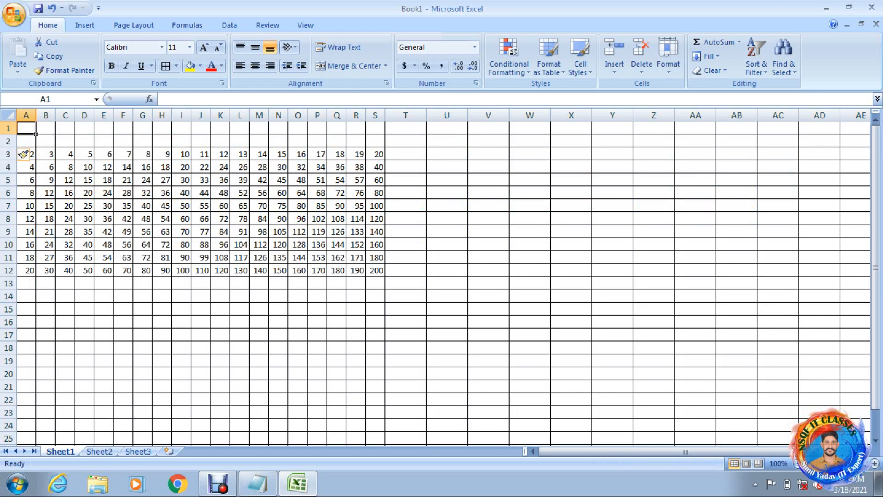
key("shift+Down")
key("shift+Right")
key("shift+Right")
key("shift+Right")
key("shift+Right")
key("shift+Right")
key("shift+Right")
key("shift+Right")
key("shift+Right")
key("shift+Right")
key("shift+Right")
key("shift+Right")
key("shift+Right")
key("shift+Right")
key("shift+Right")
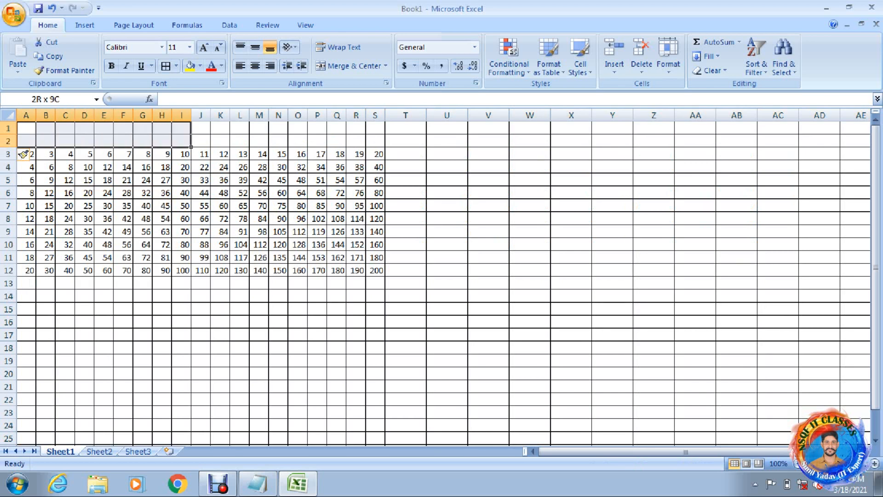
key("shift+Right")
key("shift+Right")
key("shift+Right")
key("shift+Right")
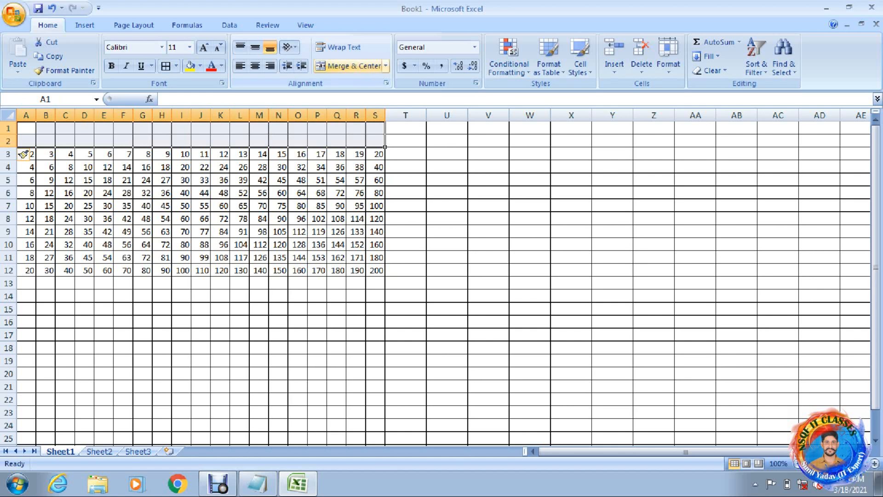
left_click(350, 66)
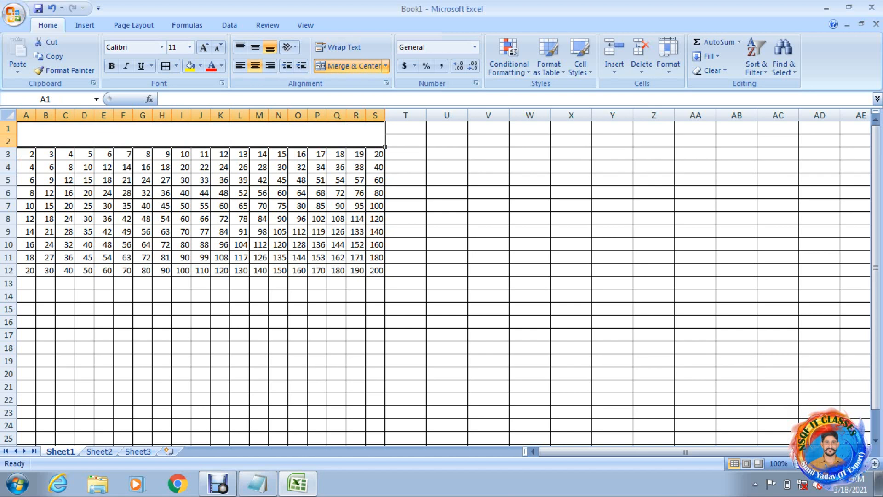
Enter the title "Table 2 to 20" in the merged cell above the table
type("able")
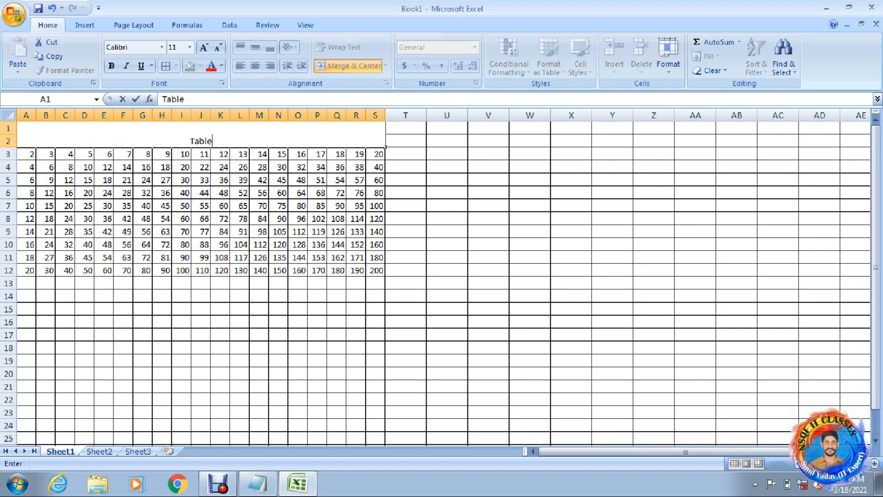
type(" 2 to")
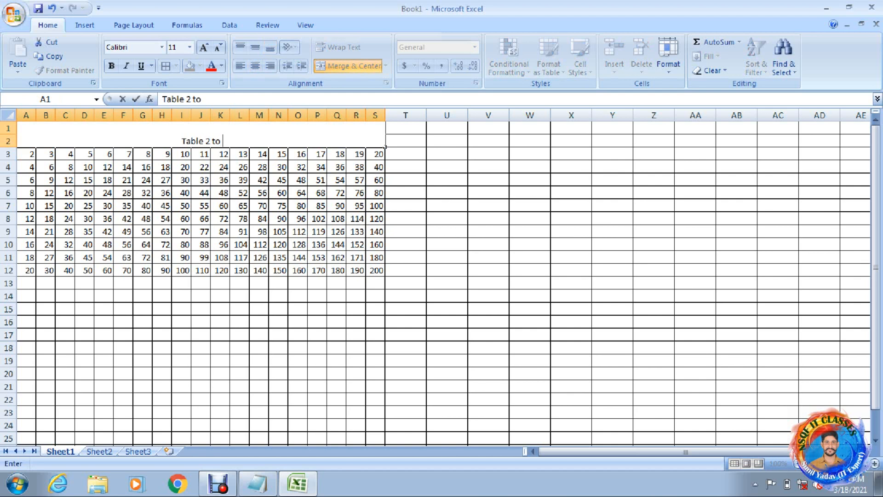
type(" 20")
key("Return")
Increase the font size of the title "Table 2 to 20" to 22
key("Up")
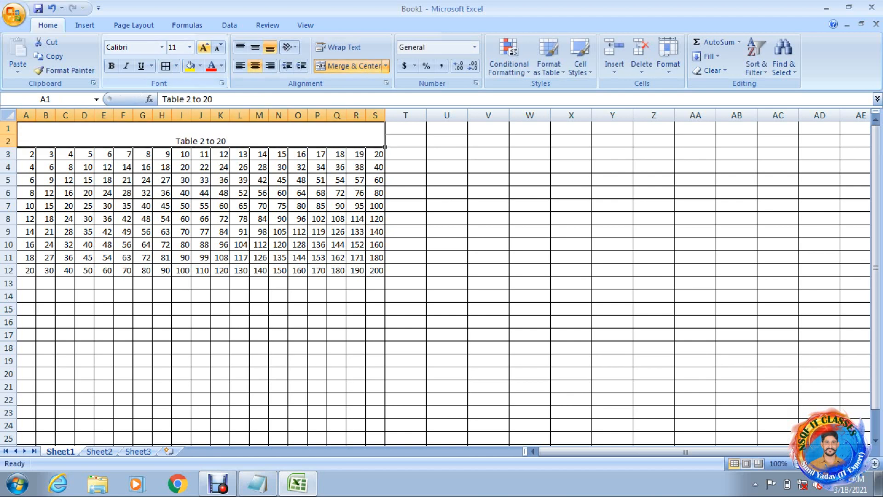
left_click(204, 47)
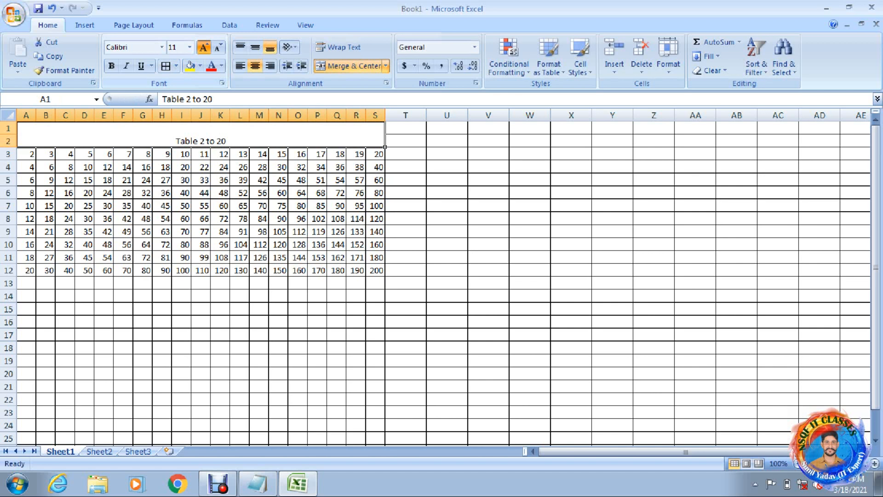
left_click(204, 47)
left_click(204, 47)
left_click(203, 46)
left_click(204, 47)
left_click(204, 47)
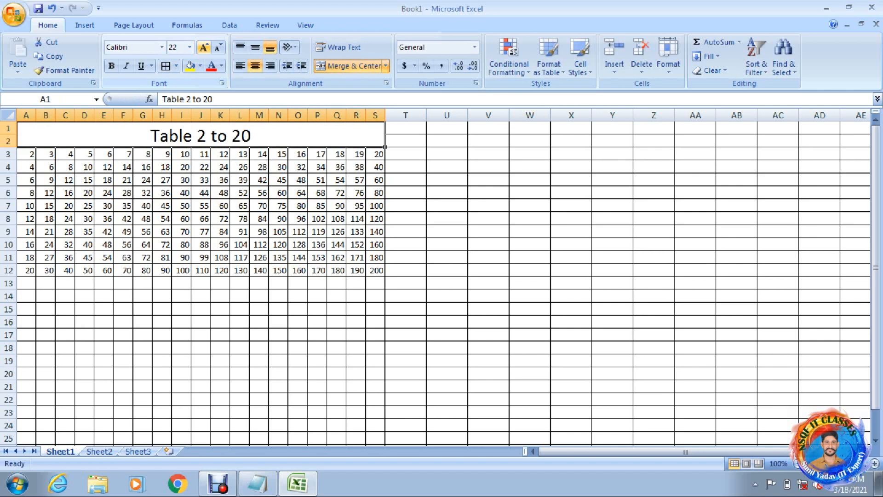
left_click(27, 283)
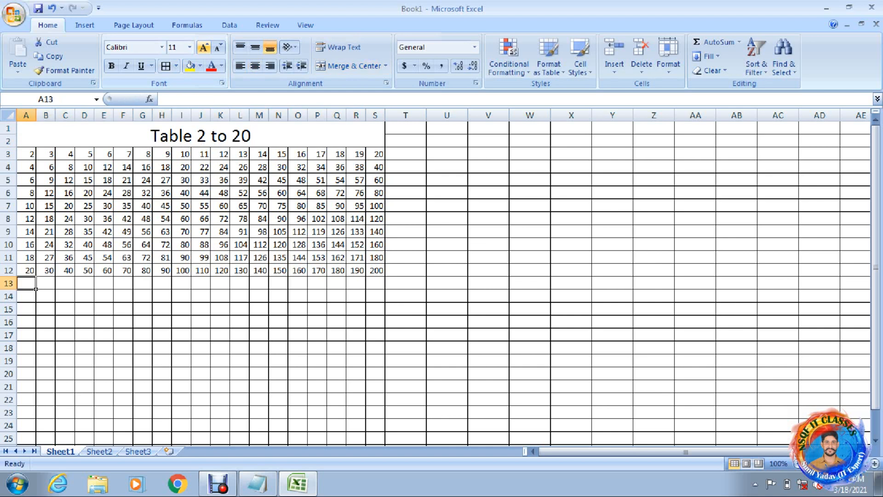